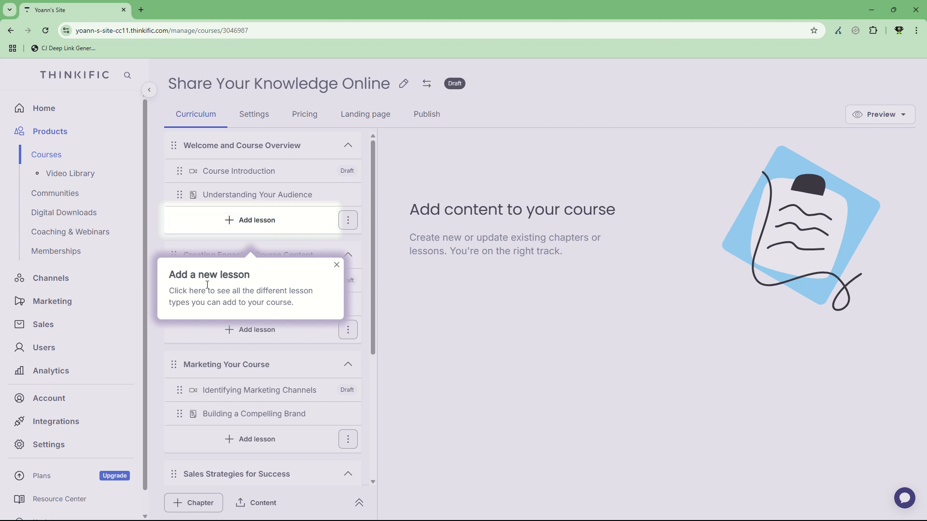
# Open the lesson-type chooser for the first chapter and expand the upgrade-only lesson types
pyautogui.click(259, 223)
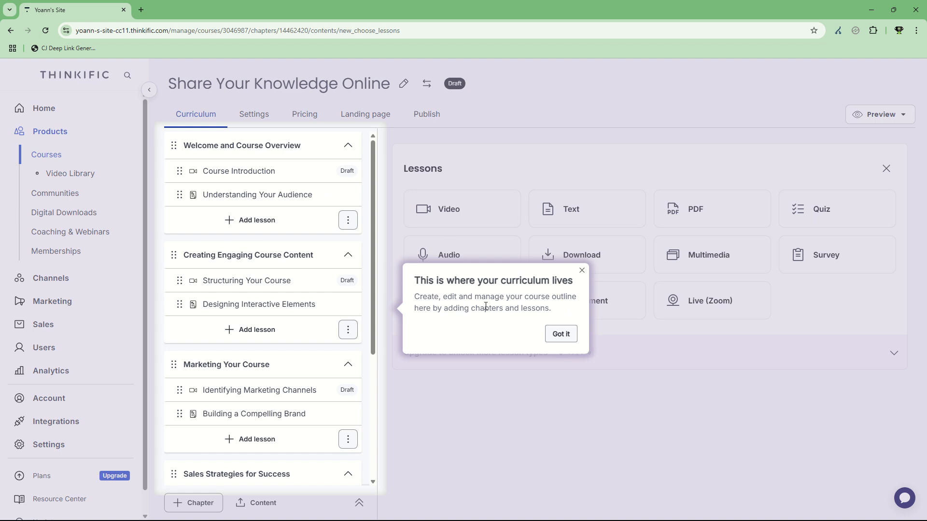
pyautogui.click(556, 333)
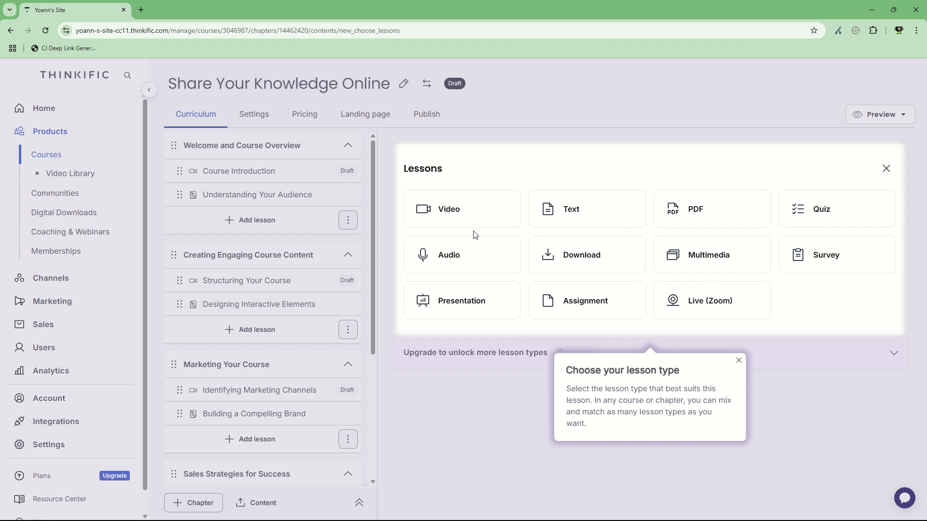
pyautogui.click(461, 211)
pyautogui.click(739, 361)
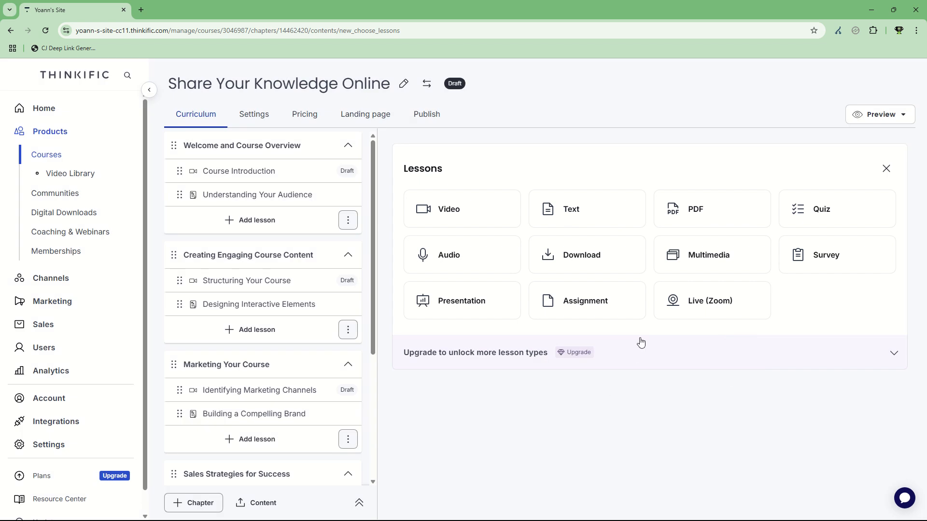
pyautogui.click(892, 362)
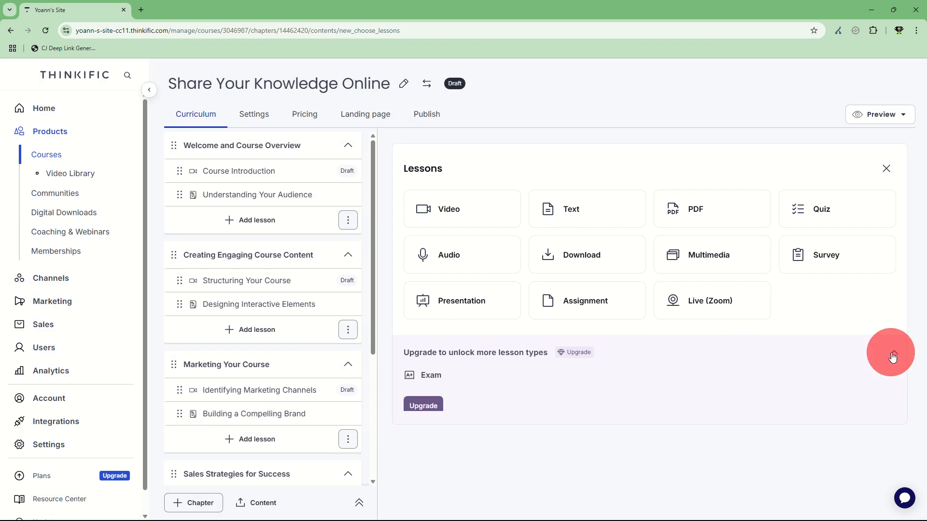
pyautogui.click(418, 356)
pyautogui.click(465, 358)
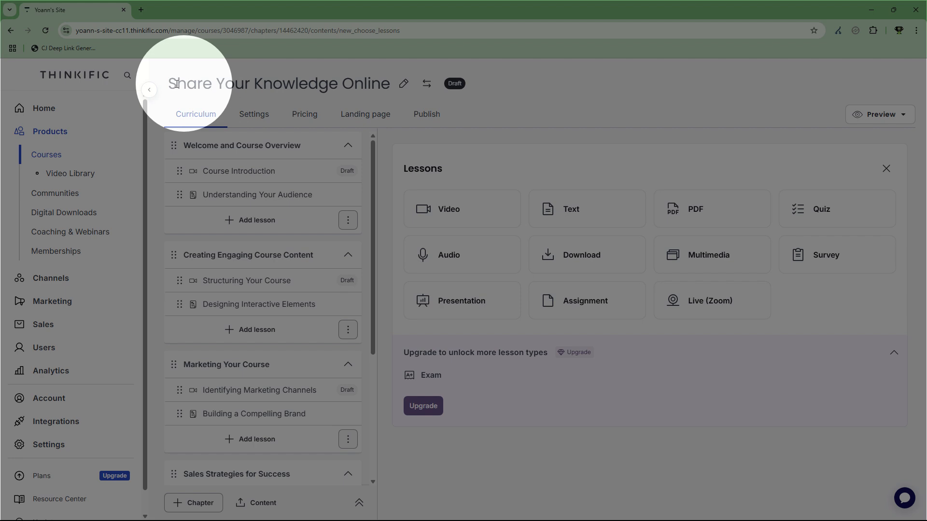
# Examine the course title and the first chapter titles in the curriculum outline
pyautogui.moveTo(187, 83); pyautogui.dragTo(389, 87)
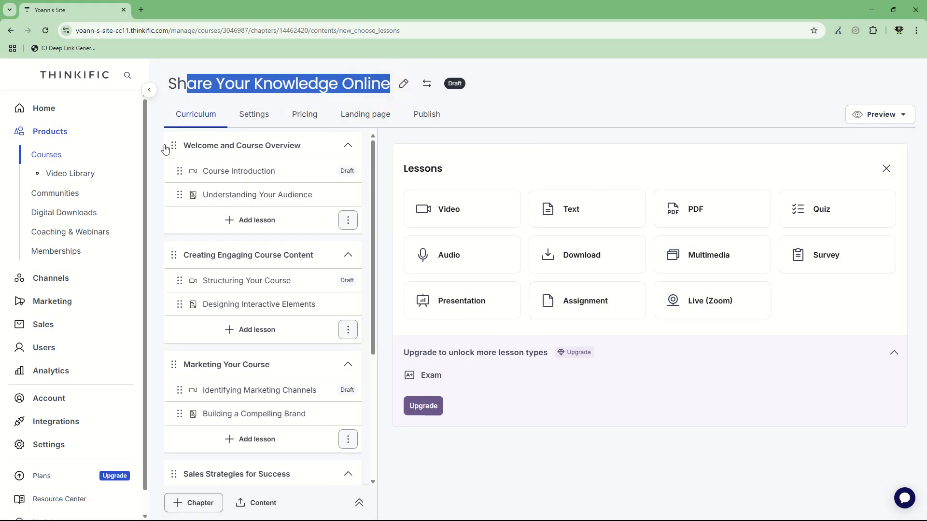
pyautogui.click(186, 142)
pyautogui.moveTo(186, 143); pyautogui.dragTo(314, 143)
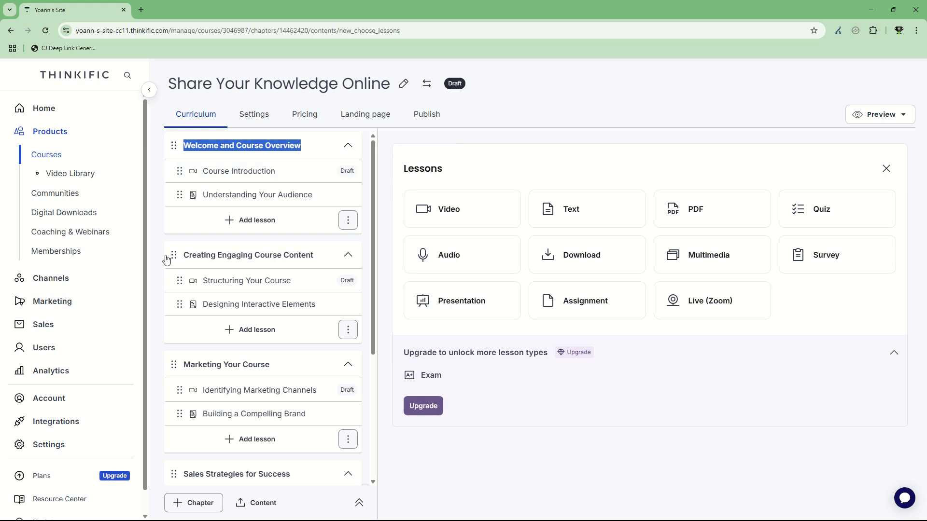
pyautogui.moveTo(167, 258); pyautogui.dragTo(324, 263)
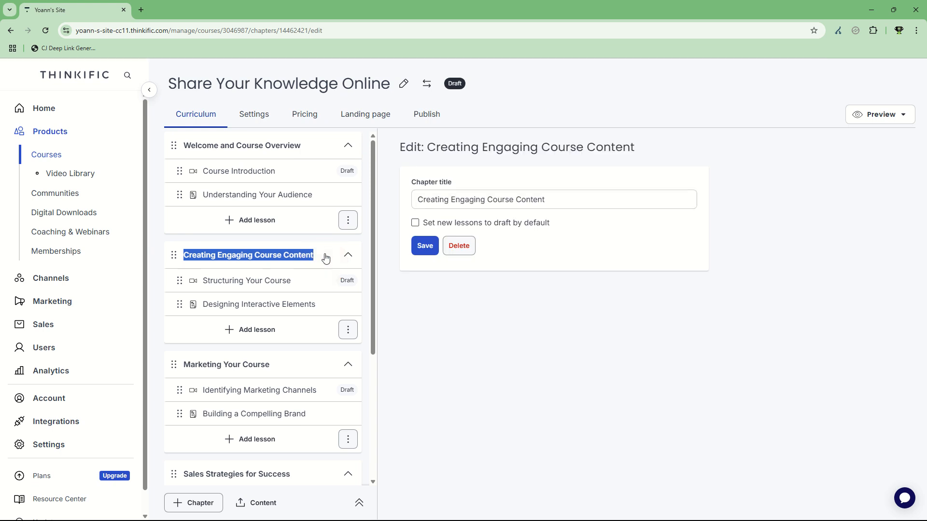
# Scroll through the remaining chapters and lessons of the curriculum outline
pyautogui.scroll(-2, 188, 304)
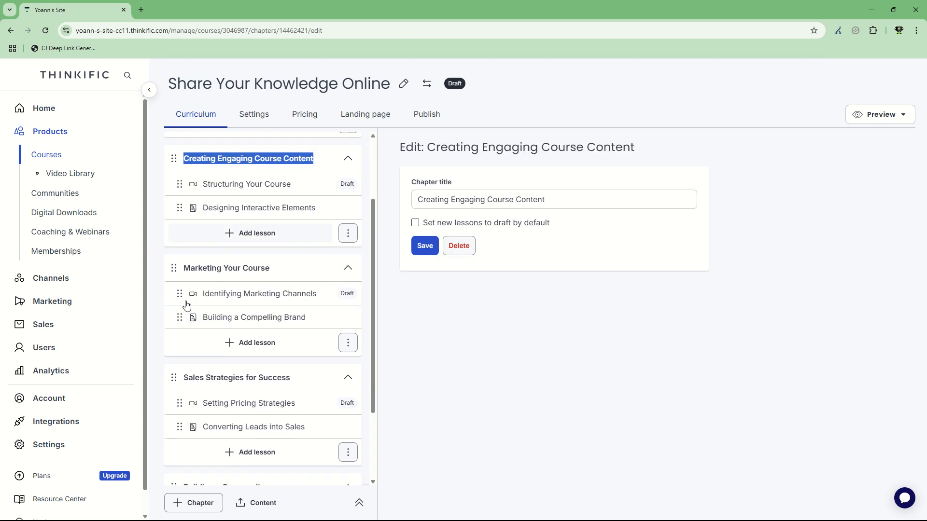
pyautogui.moveTo(157, 278); pyautogui.dragTo(273, 269)
pyautogui.scroll(-2, 261, 282)
pyautogui.moveTo(177, 271); pyautogui.dragTo(293, 272)
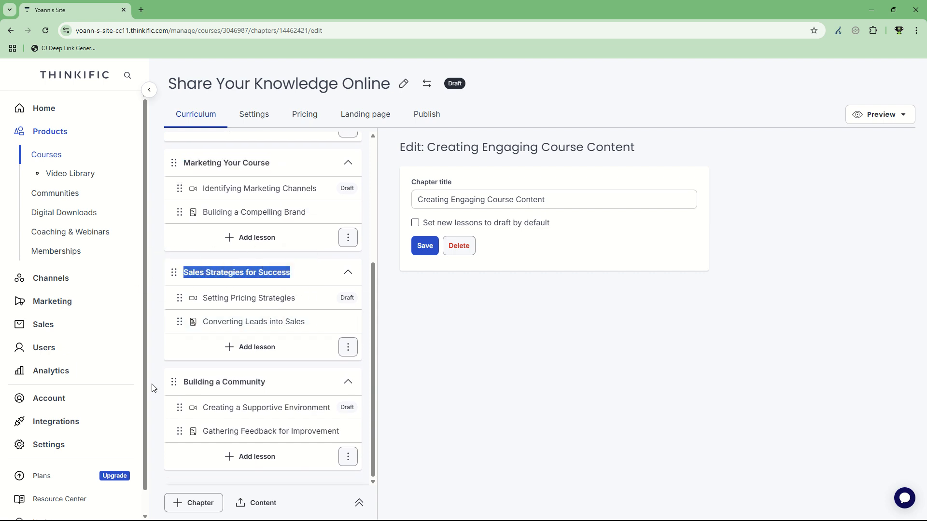
pyautogui.moveTo(164, 384); pyautogui.dragTo(248, 385)
pyautogui.click(161, 359)
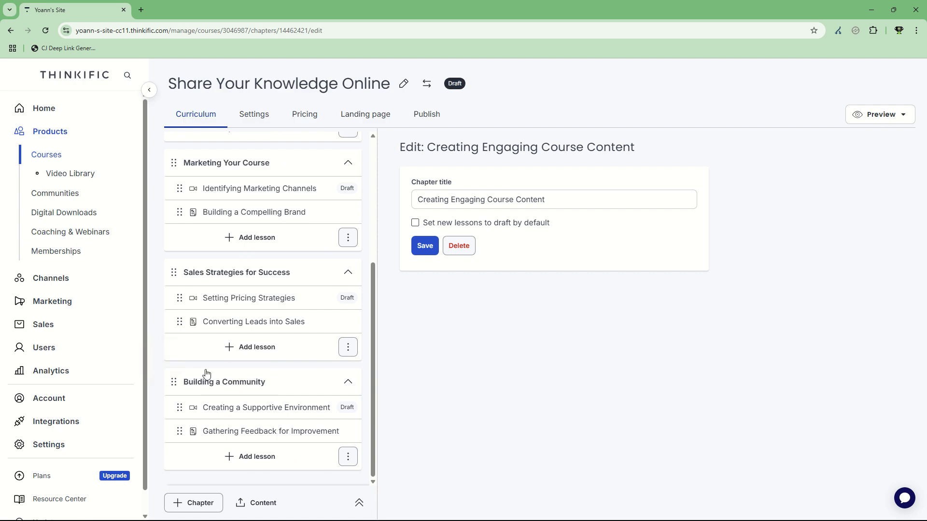
pyautogui.scroll(4, 325, 356)
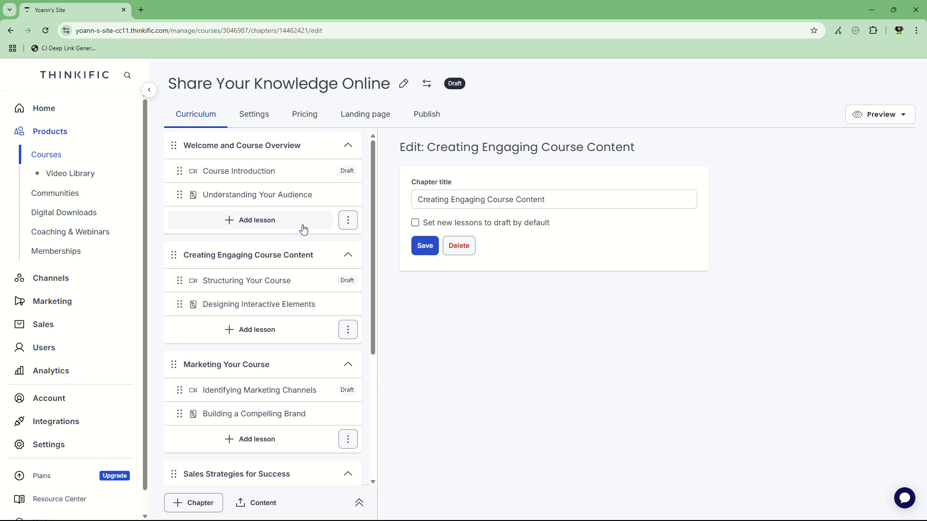
pyautogui.scroll(-4, 275, 270)
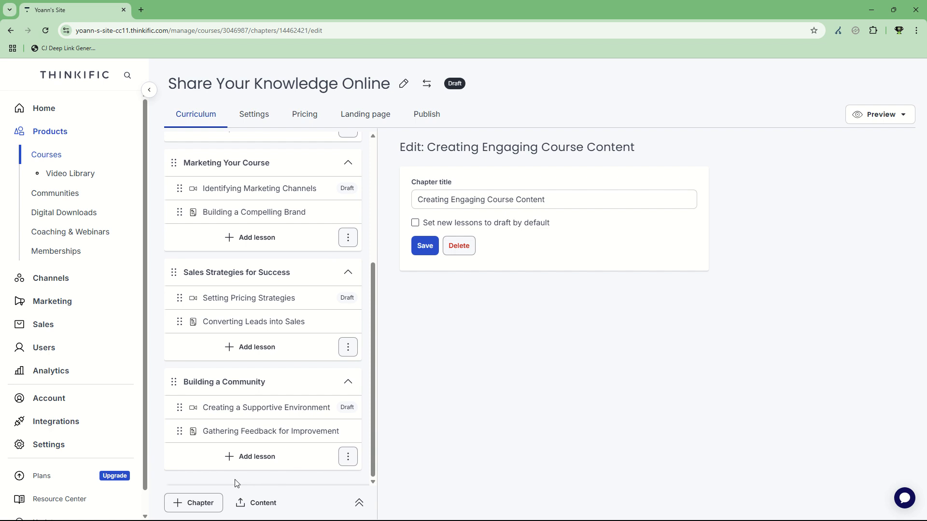
pyautogui.scroll(4, 248, 405)
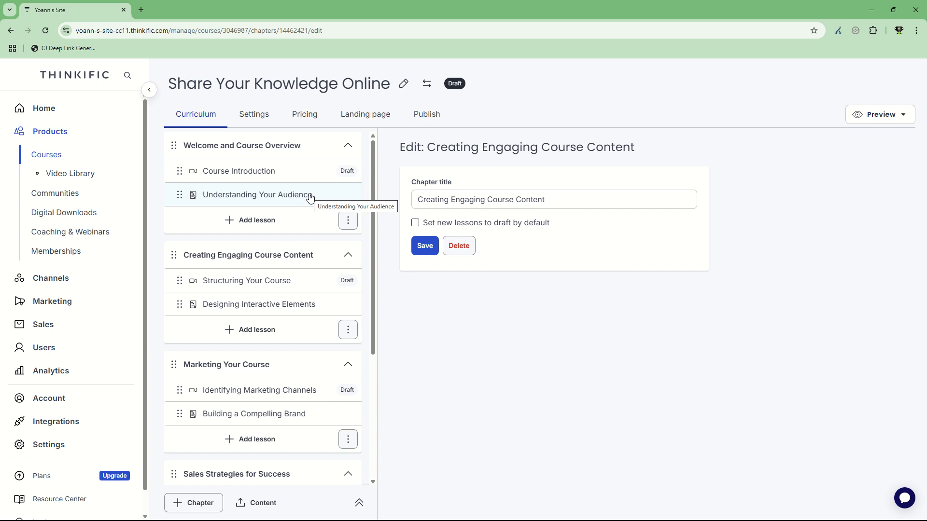
# Open the course settings and review the basic settings, image and description, and course player appearance sections
pyautogui.click(268, 126)
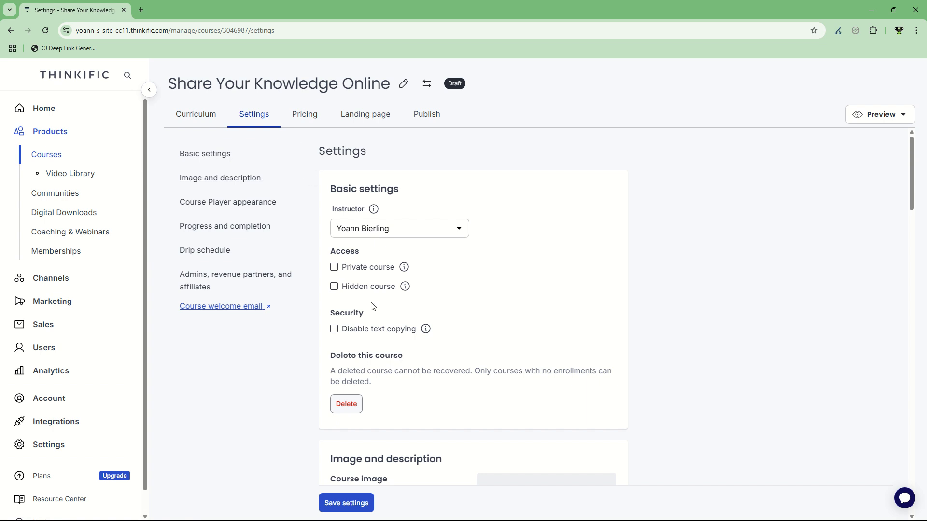
pyautogui.scroll(-3, 376, 266)
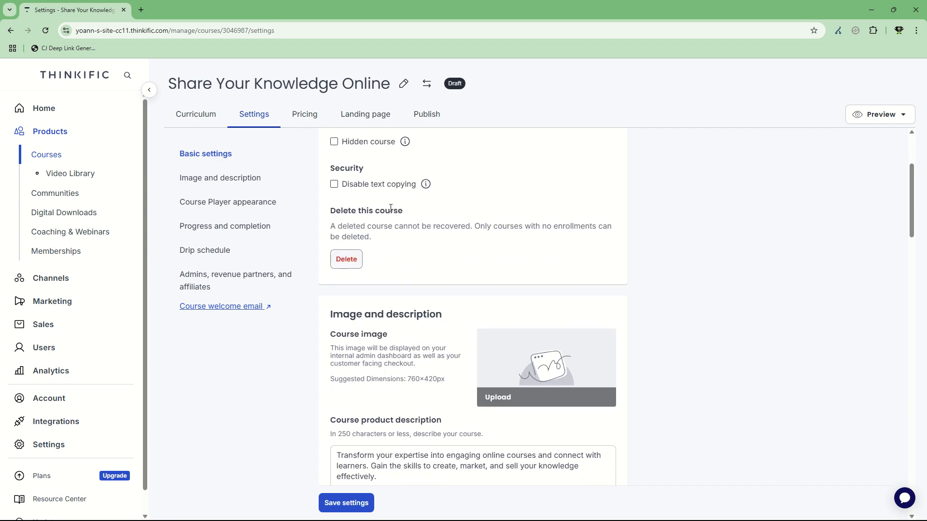
pyautogui.scroll(-3, 404, 248)
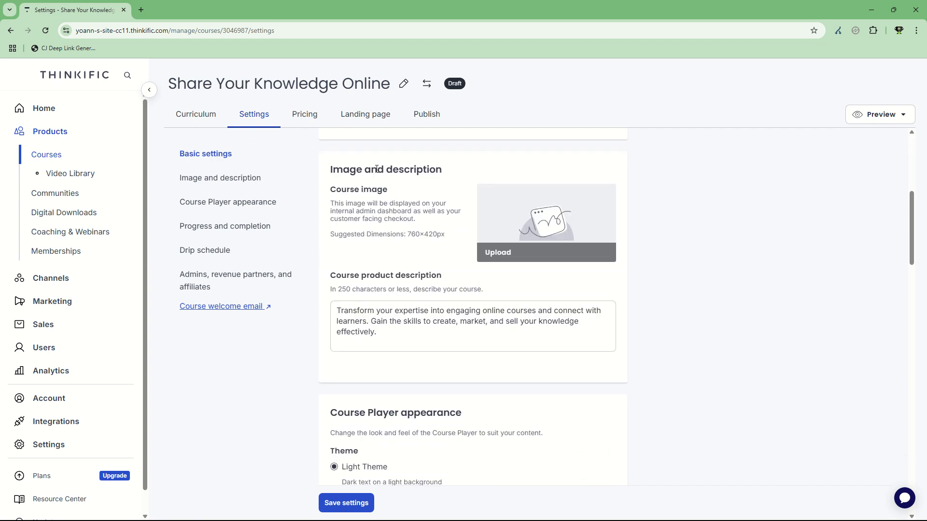
pyautogui.moveTo(350, 169); pyautogui.dragTo(426, 170)
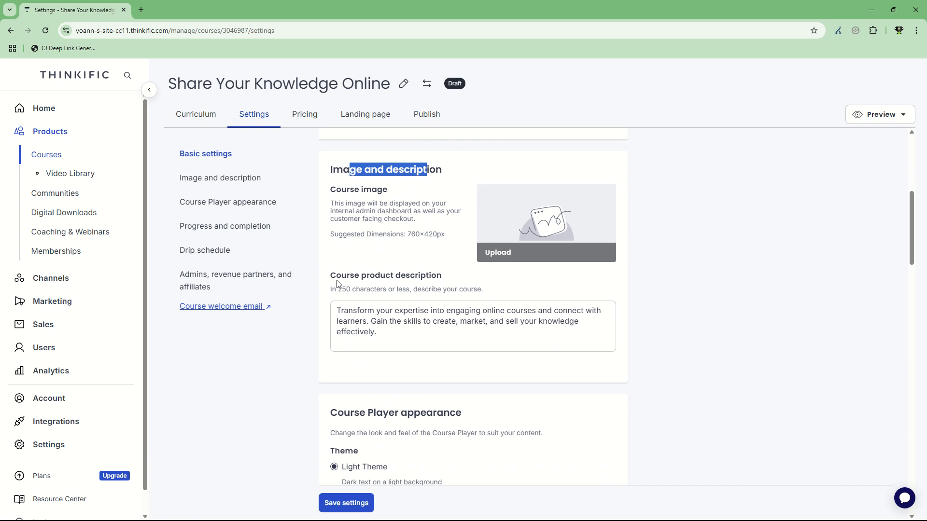
pyautogui.moveTo(333, 277); pyautogui.dragTo(465, 289)
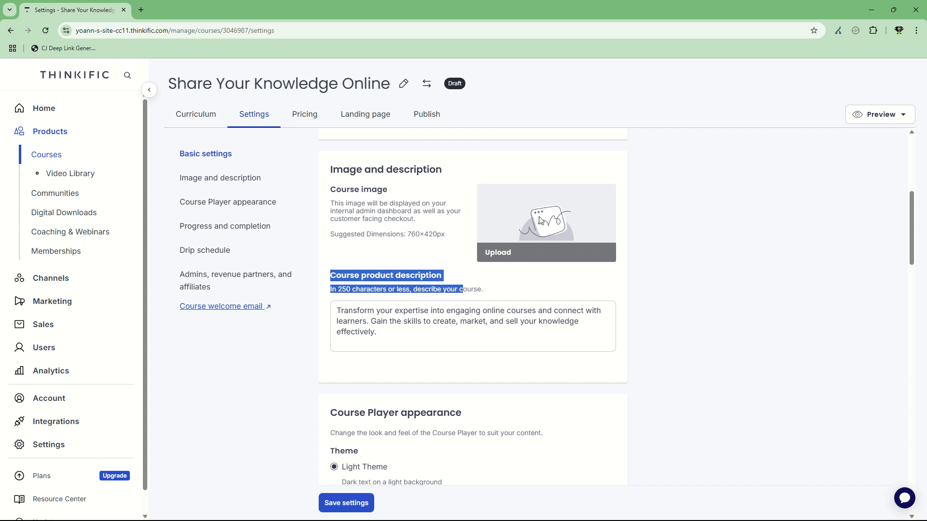
pyautogui.scroll(-6, 540, 220)
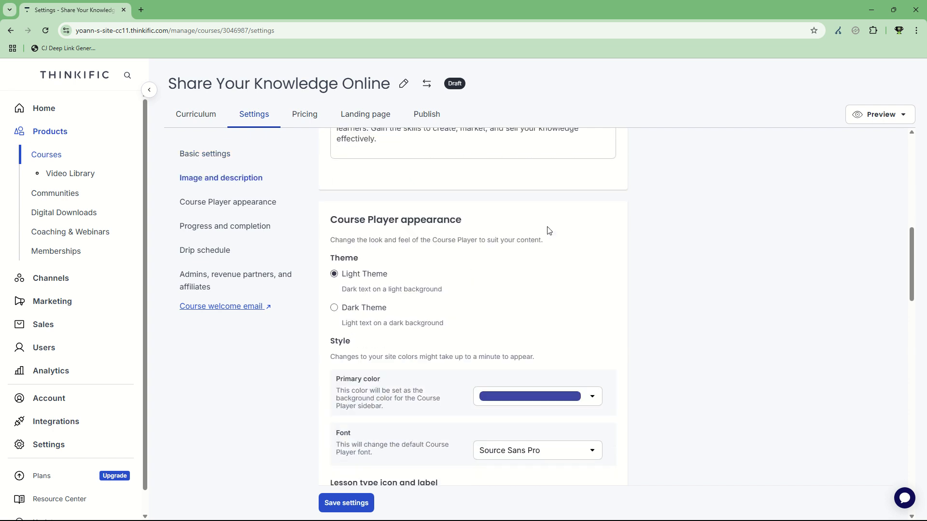
pyautogui.scroll(3, 408, 275)
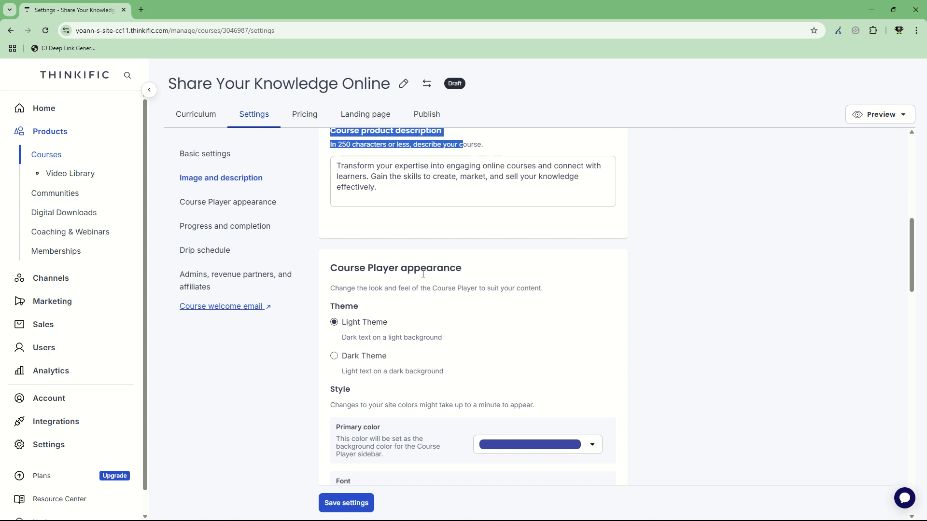
pyautogui.scroll(-5, 423, 274)
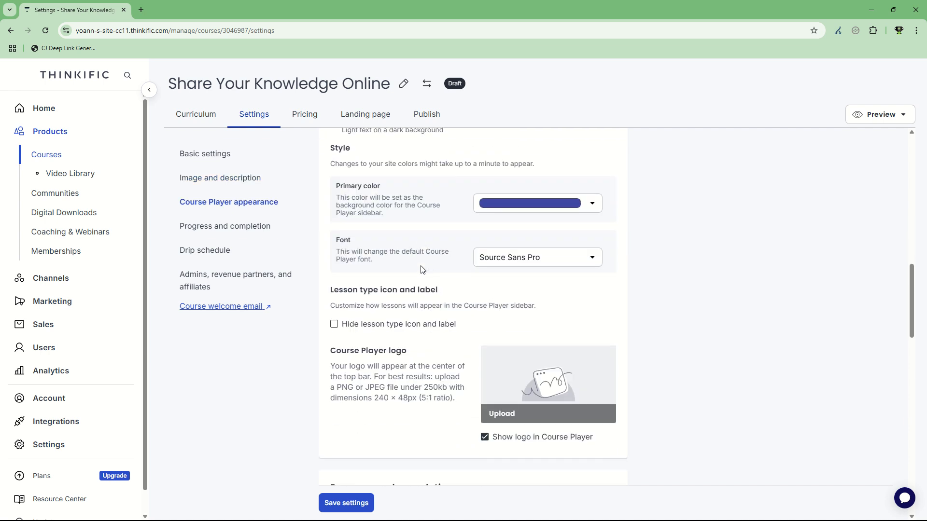
pyautogui.scroll(-2, 419, 271)
pyautogui.scroll(-3, 434, 256)
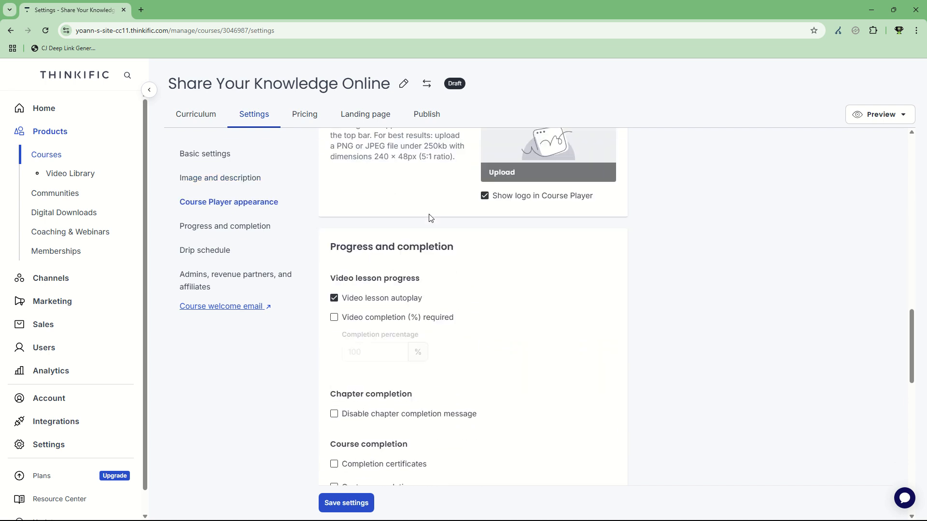
pyautogui.scroll(-1, 464, 223)
pyautogui.scroll(-2, 488, 209)
pyautogui.scroll(1, 500, 224)
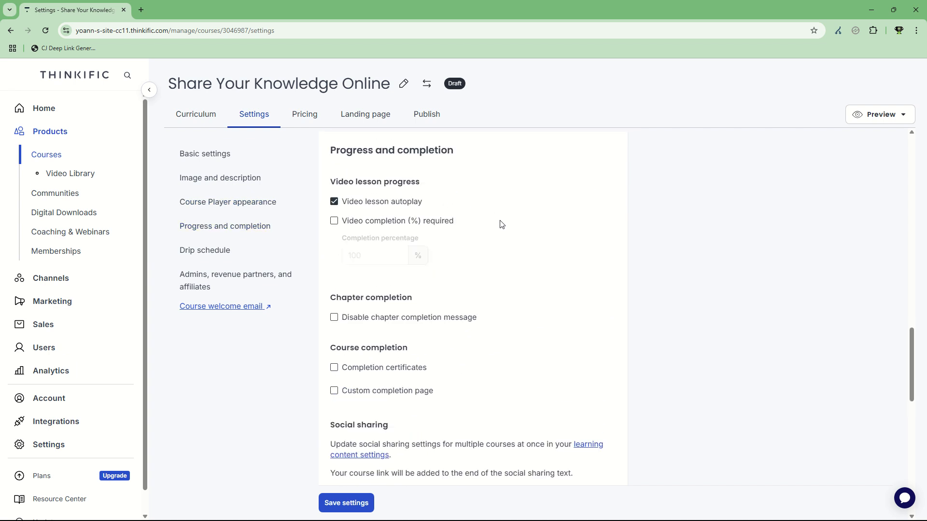
# Review the progress and completion, social sharing, drip schedule and admins sections of the course settings
pyautogui.scroll(-2, 464, 233)
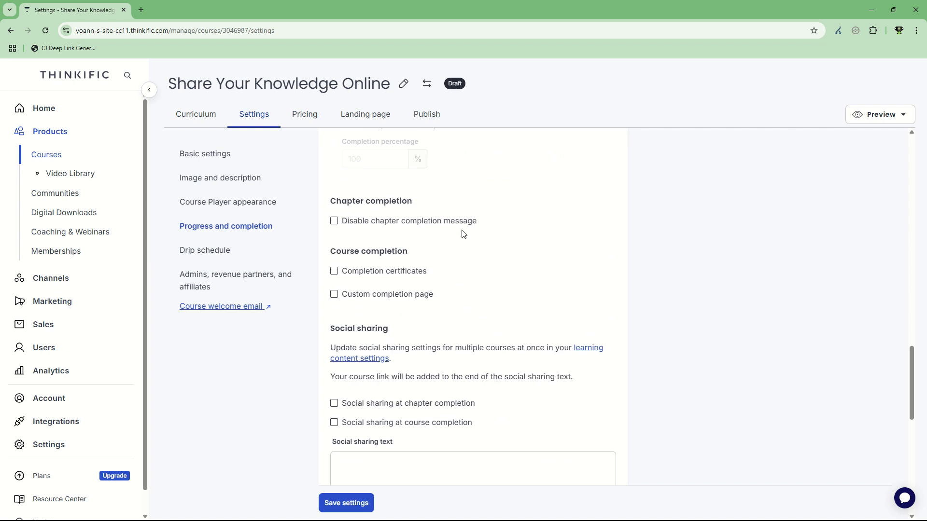
pyautogui.scroll(2, 464, 233)
pyautogui.moveTo(359, 201); pyautogui.dragTo(423, 203)
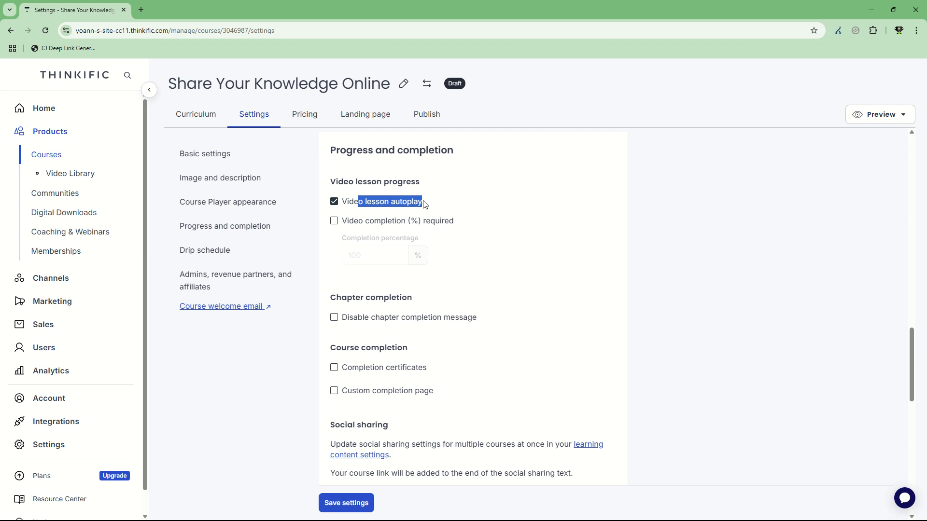
pyautogui.scroll(-1, 490, 238)
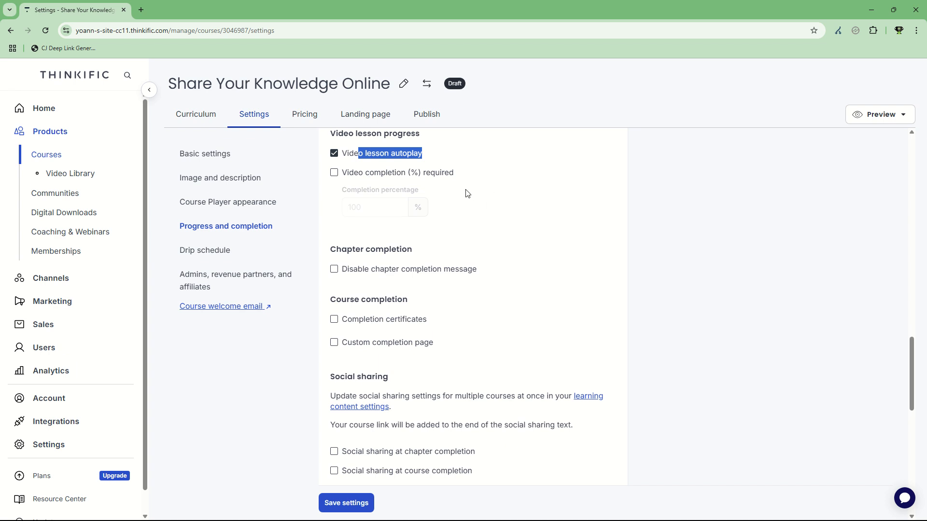
pyautogui.scroll(-2, 467, 193)
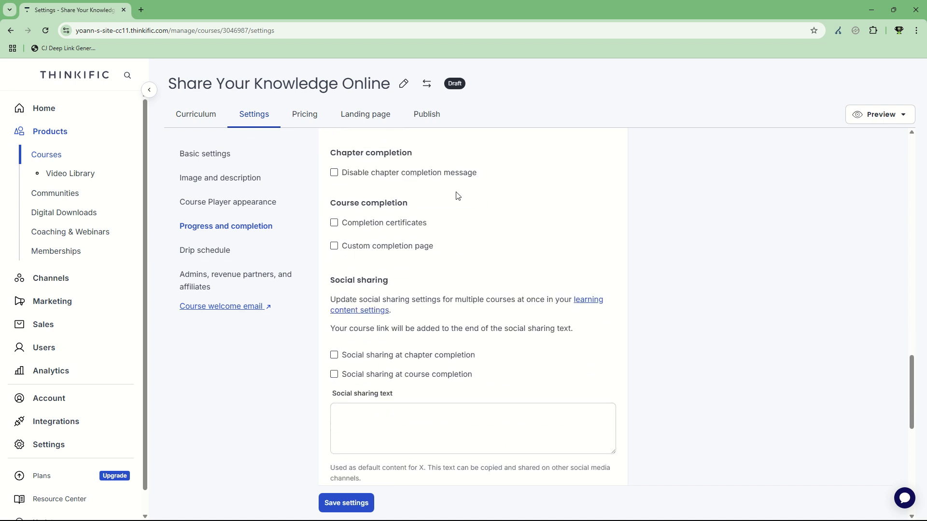
pyautogui.scroll(-2, 467, 193)
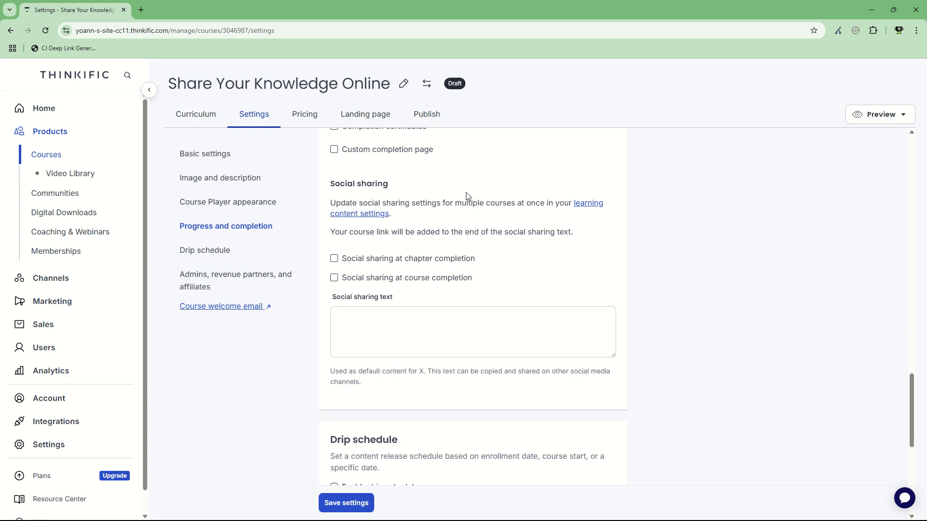
pyautogui.scroll(-2, 467, 198)
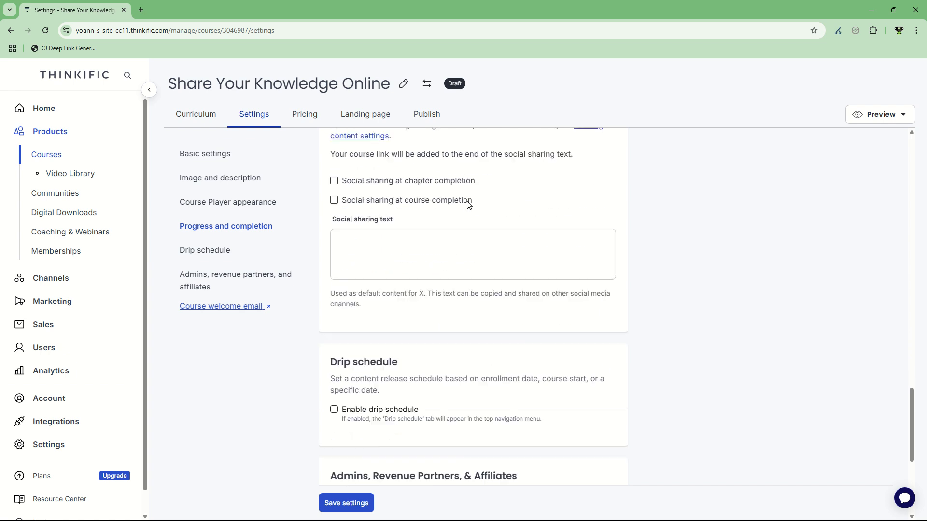
pyautogui.scroll(2, 435, 208)
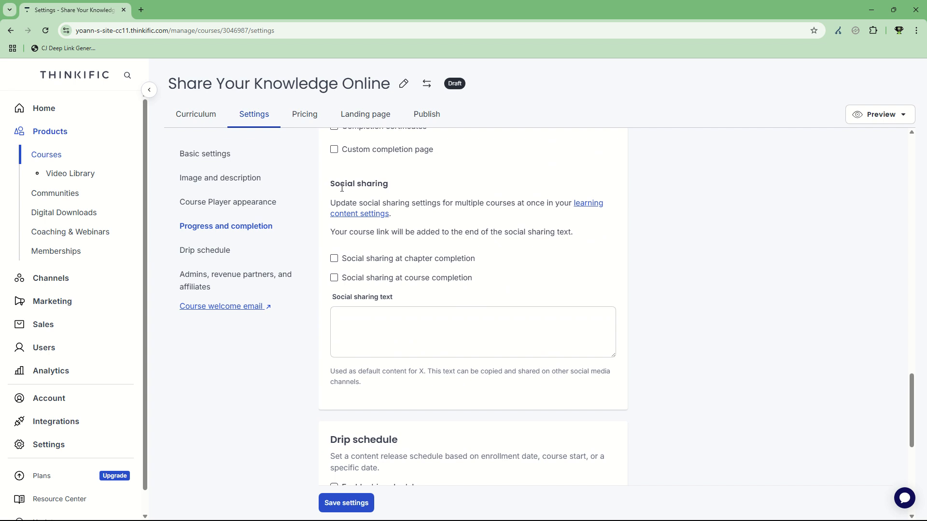
pyautogui.moveTo(337, 184); pyautogui.dragTo(482, 280)
pyautogui.click(482, 280)
pyautogui.scroll(-7, 433, 246)
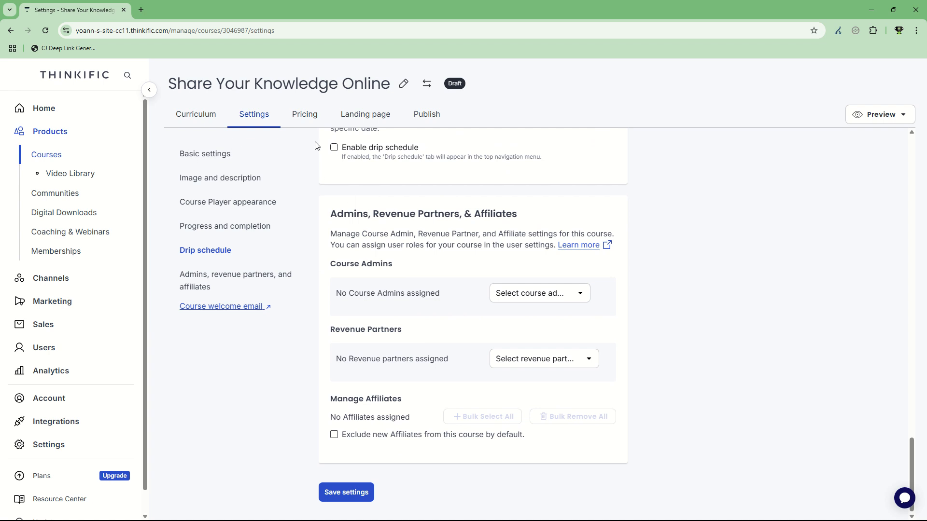
# Open the course pricing page and review the primary pricing options
pyautogui.click(313, 117)
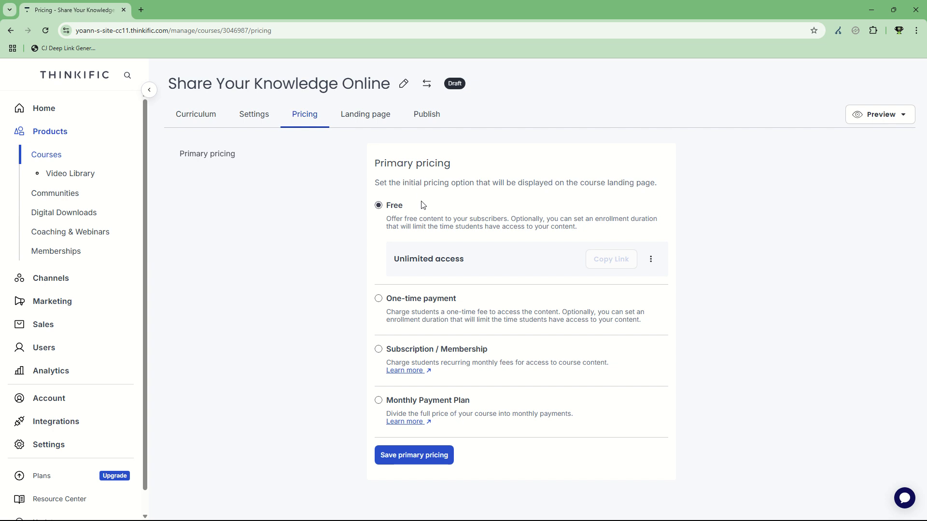
pyautogui.moveTo(390, 213); pyautogui.dragTo(516, 232)
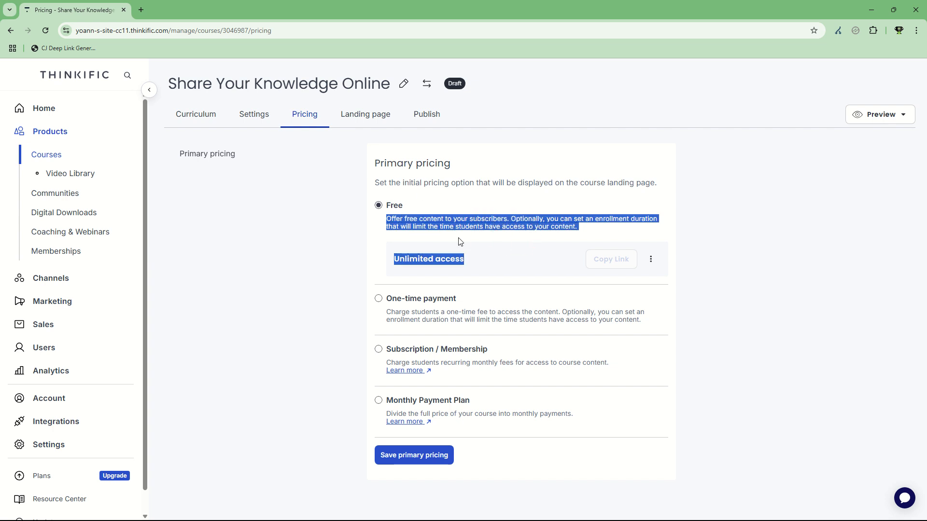
pyautogui.moveTo(375, 163); pyautogui.dragTo(572, 313)
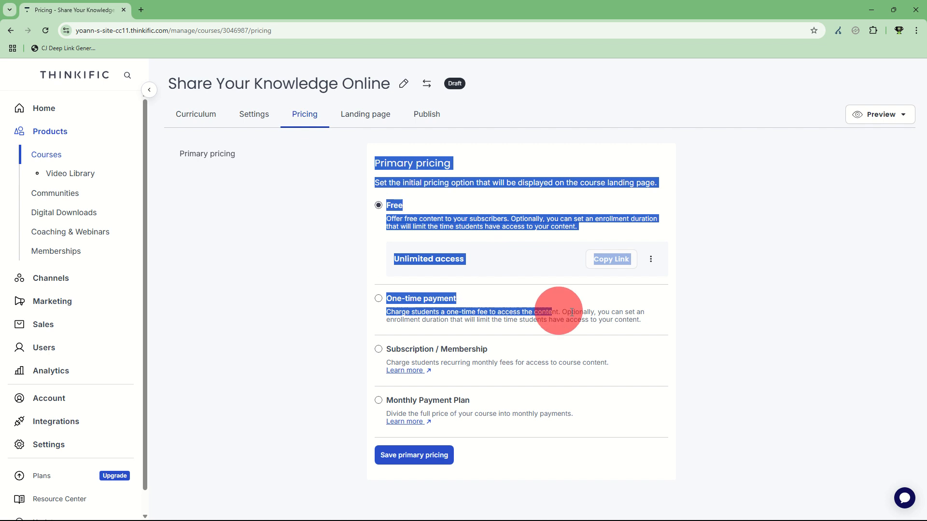
# Read through the descriptions of the Free and One-time payment pricing options
pyautogui.click(631, 322)
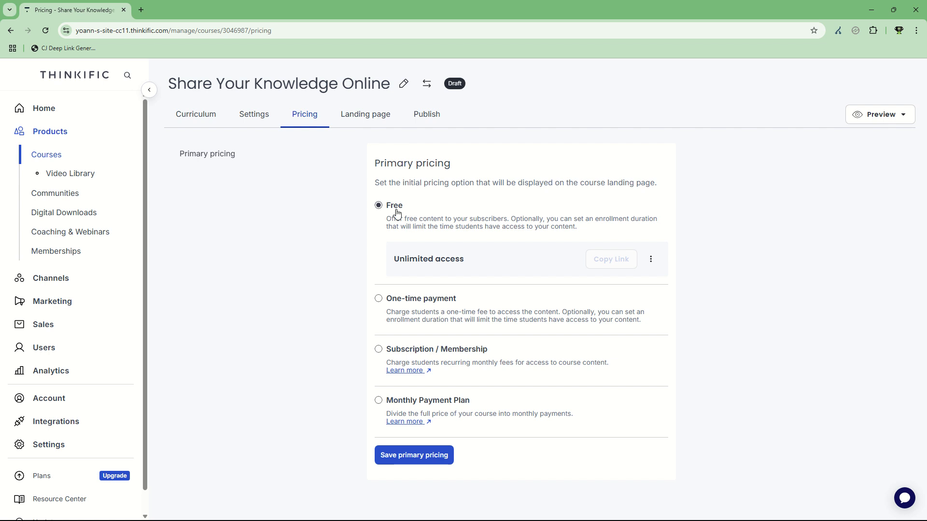
pyautogui.moveTo(390, 205); pyautogui.dragTo(474, 216)
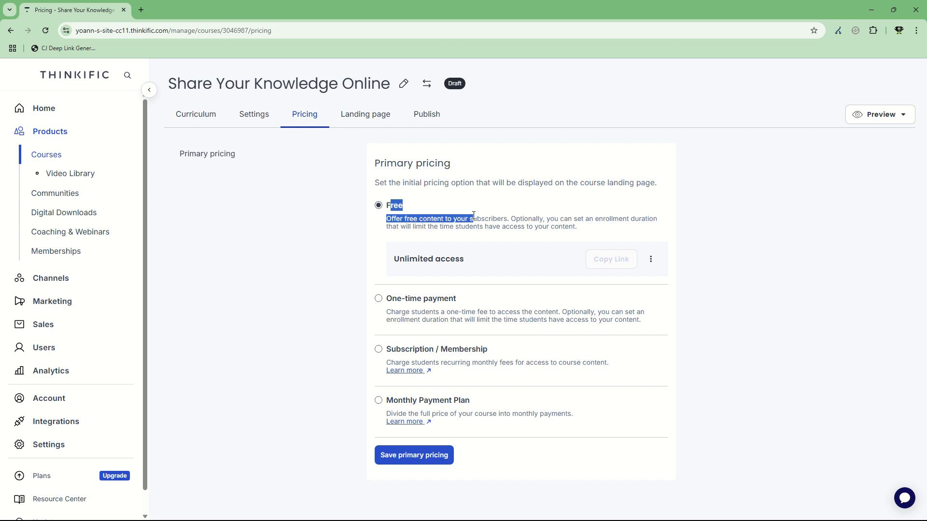
pyautogui.moveTo(366, 305); pyautogui.dragTo(454, 300)
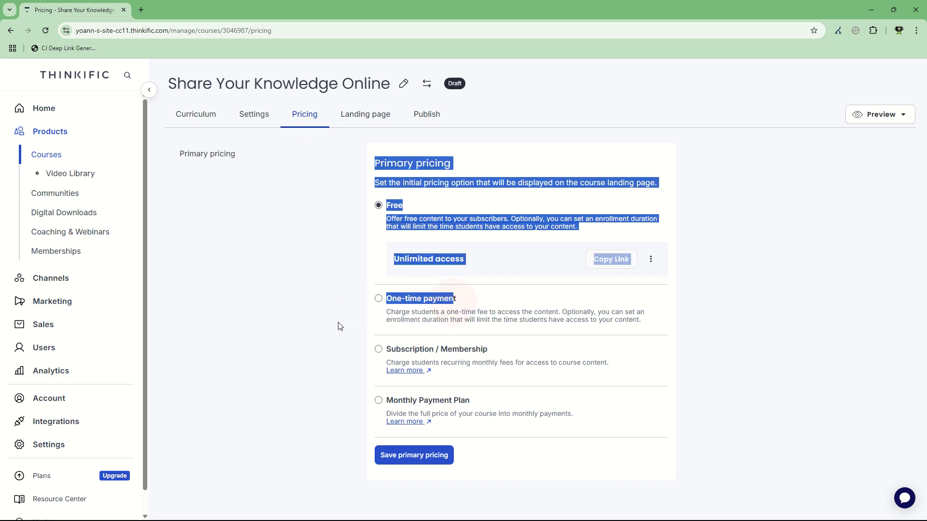
pyautogui.click(372, 303)
# Open the course landing page and scroll through its style presets, features, curriculum and enrollment sections
pyautogui.click(355, 116)
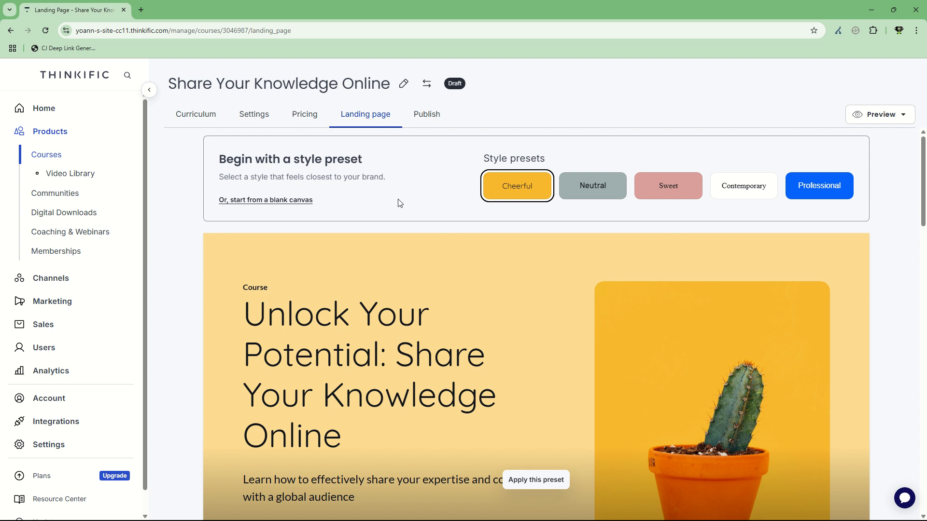
pyautogui.scroll(-8, 419, 219)
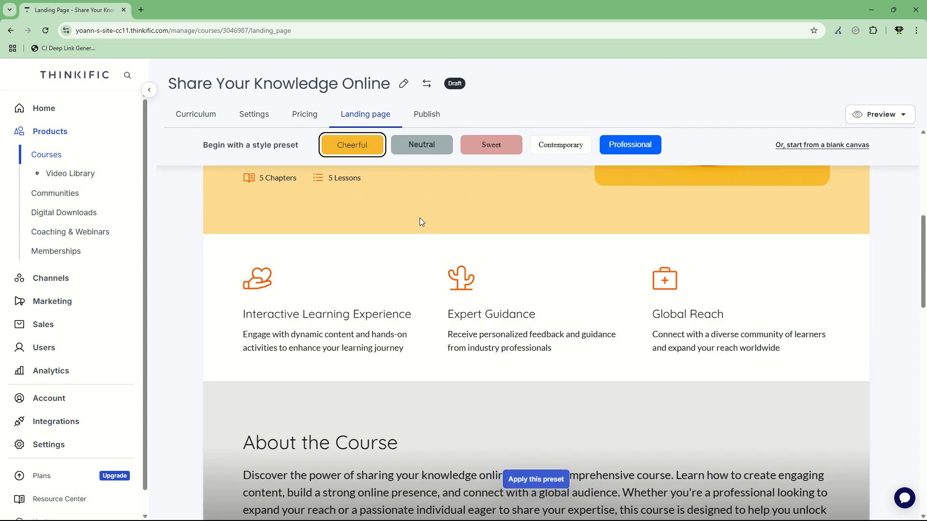
pyautogui.scroll(-12, 419, 218)
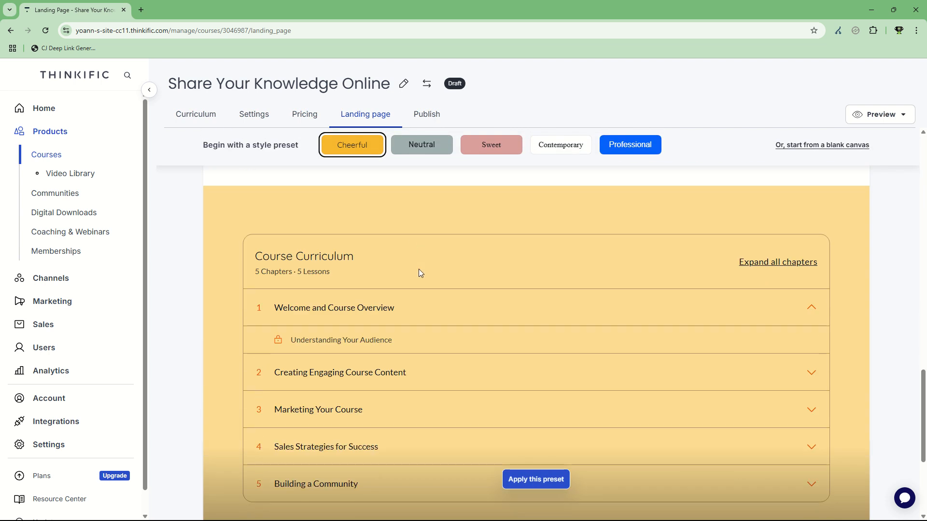
pyautogui.scroll(-3, 418, 272)
pyautogui.scroll(-1, 466, 285)
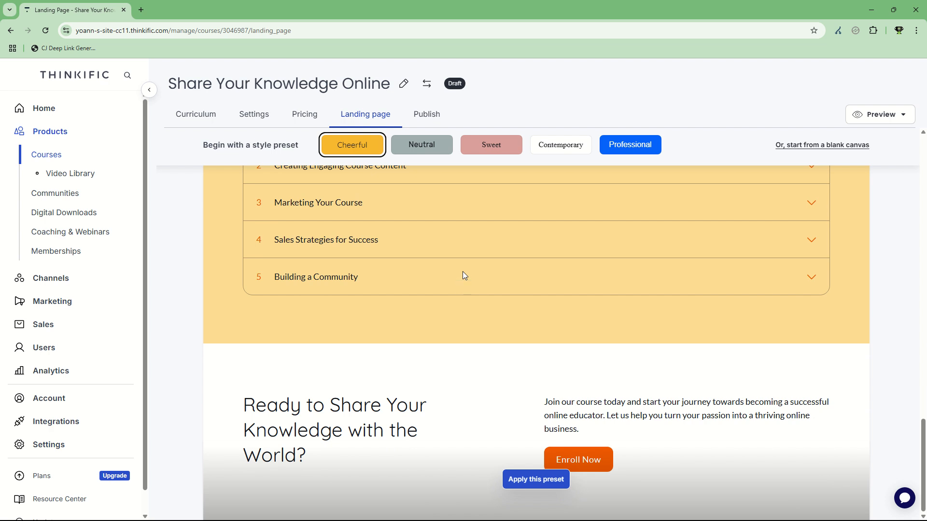
# Open the Publish page and review the course publish status options and the launch sign-up notice
pyautogui.click(426, 116)
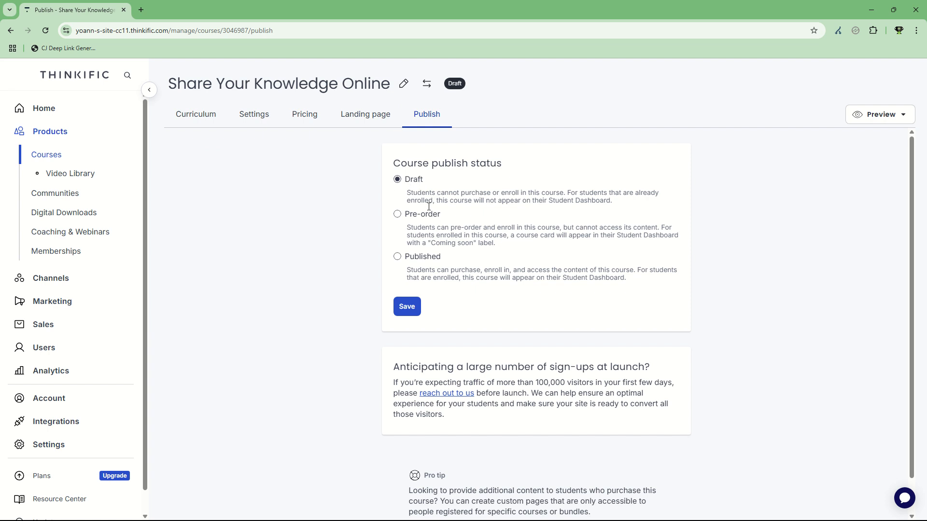
pyautogui.moveTo(406, 227); pyautogui.dragTo(518, 238)
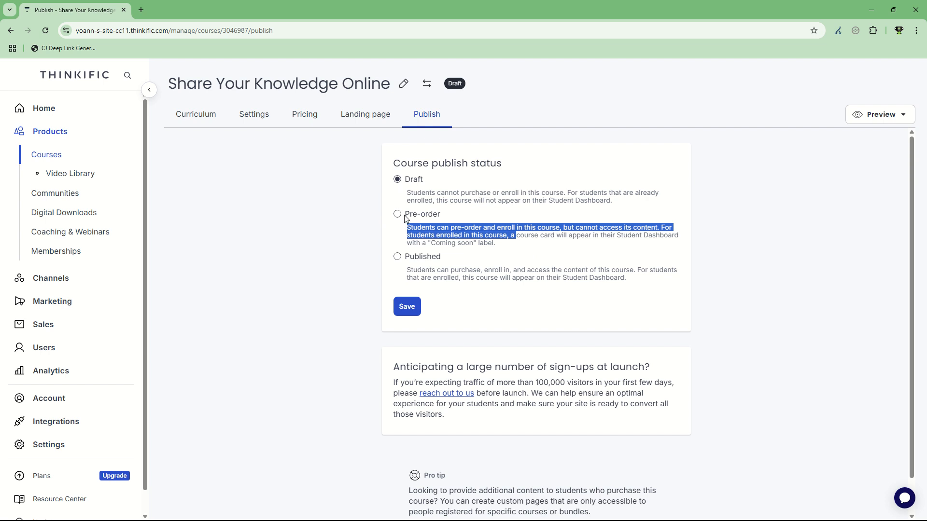
pyautogui.moveTo(626, 279); pyautogui.dragTo(430, 268)
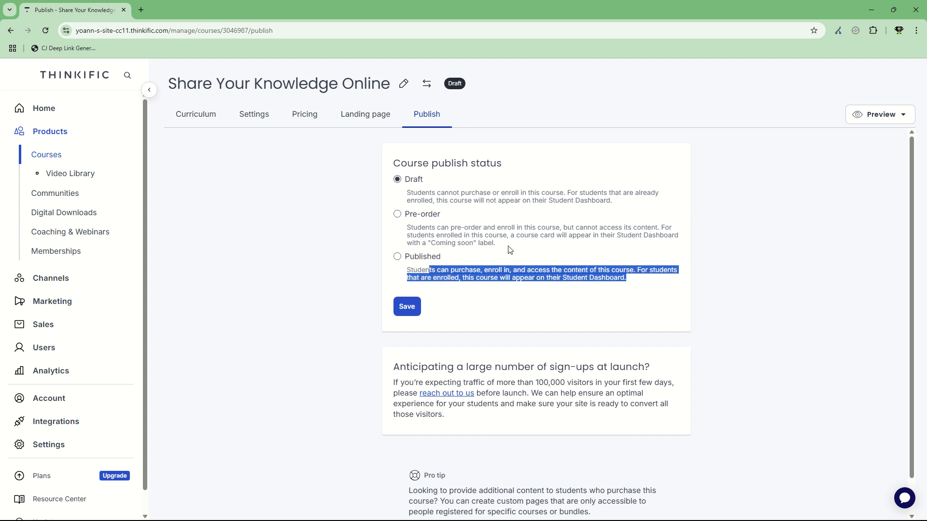
pyautogui.scroll(-1, 531, 249)
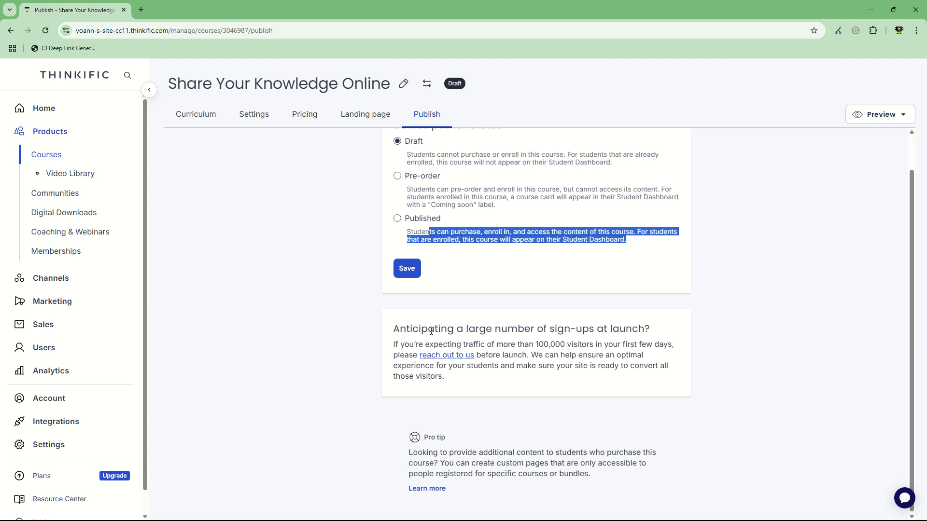
pyautogui.moveTo(421, 329); pyautogui.dragTo(570, 332)
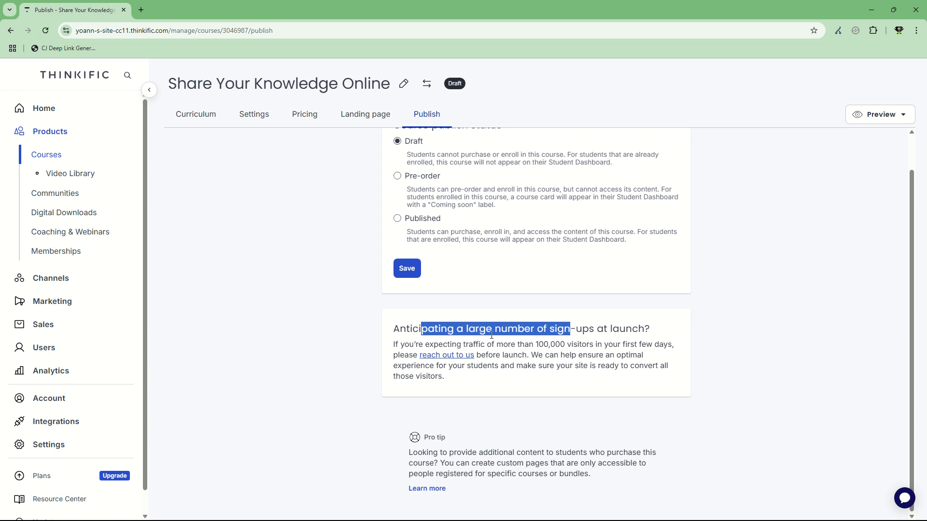
pyautogui.scroll(1, 502, 322)
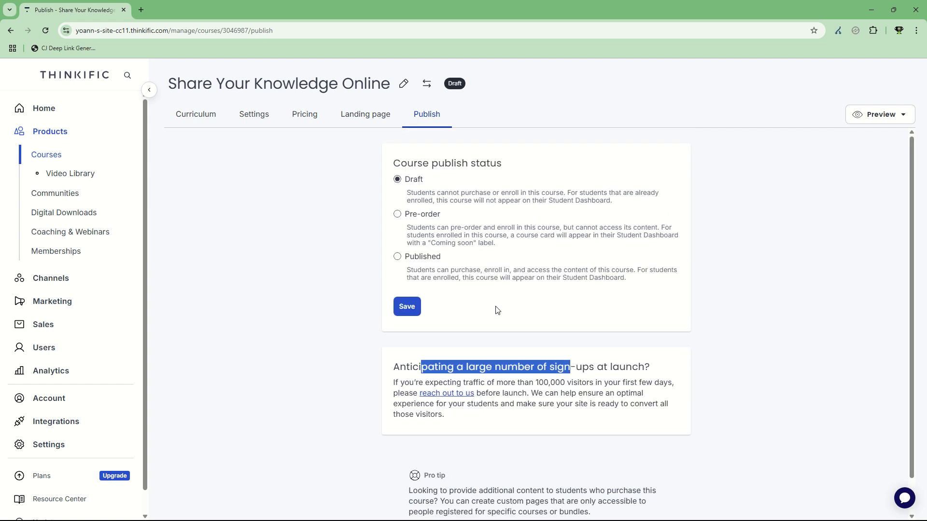